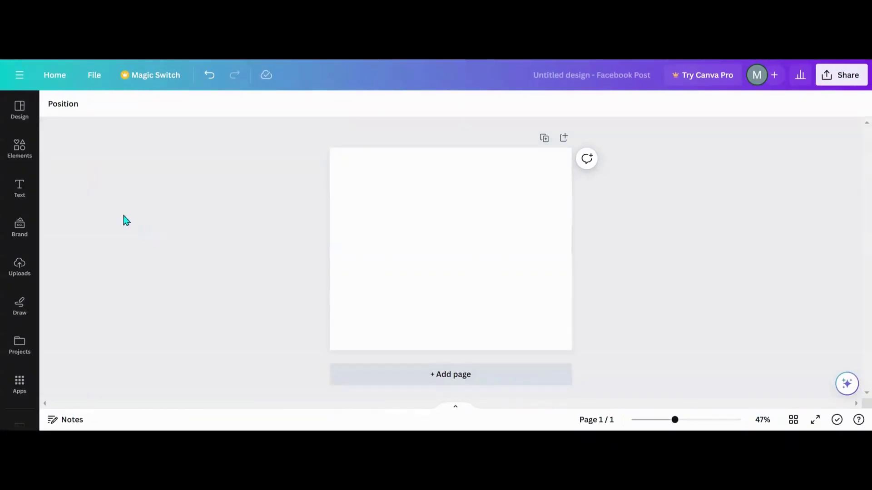
Add the recently used photo of two friends hugging in a car to the blank Facebook post page
{"action": "scroll", "coordinate": [12, 280], "scroll_direction": "down", "scroll_amount": 2}
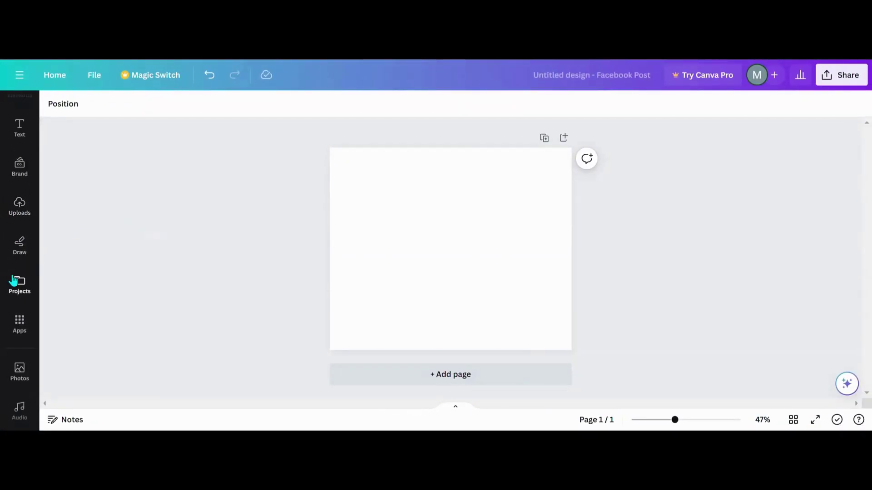
{"action": "left_click", "coordinate": [25, 372]}
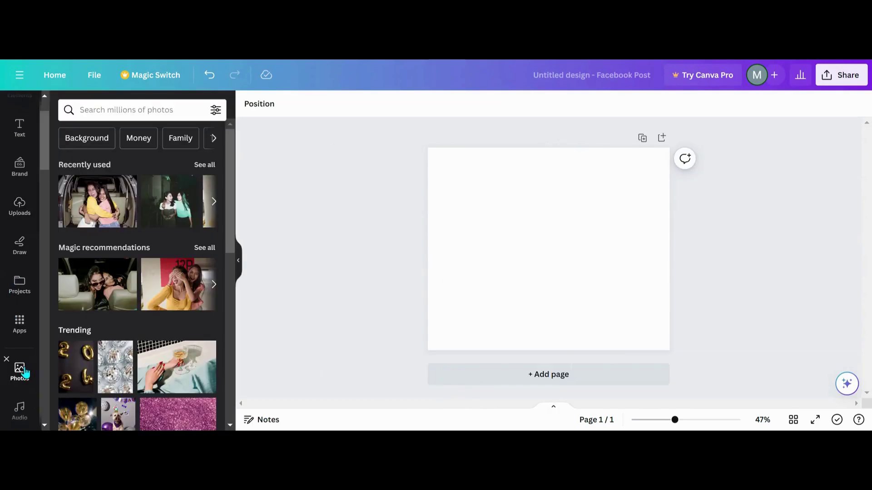
{"action": "left_click", "coordinate": [89, 218]}
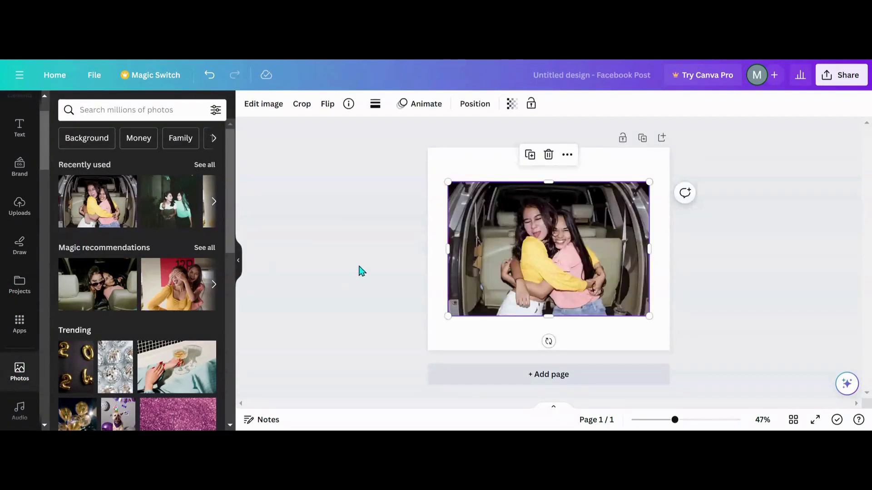
{"action": "left_click", "coordinate": [239, 264]}
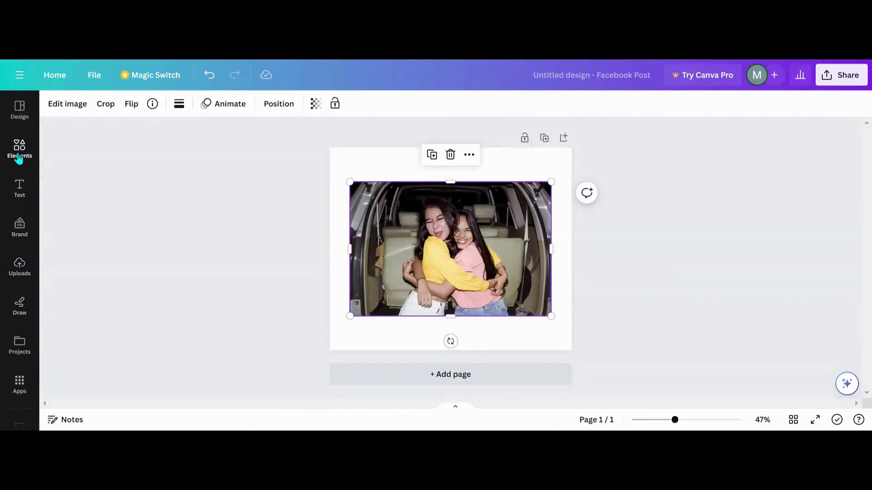
Add the recently used circle and stretch it into a 925 by 205 dark ellipse over the photo's top edge
{"action": "left_click", "coordinate": [19, 157]}
{"action": "left_click", "coordinate": [196, 112]}
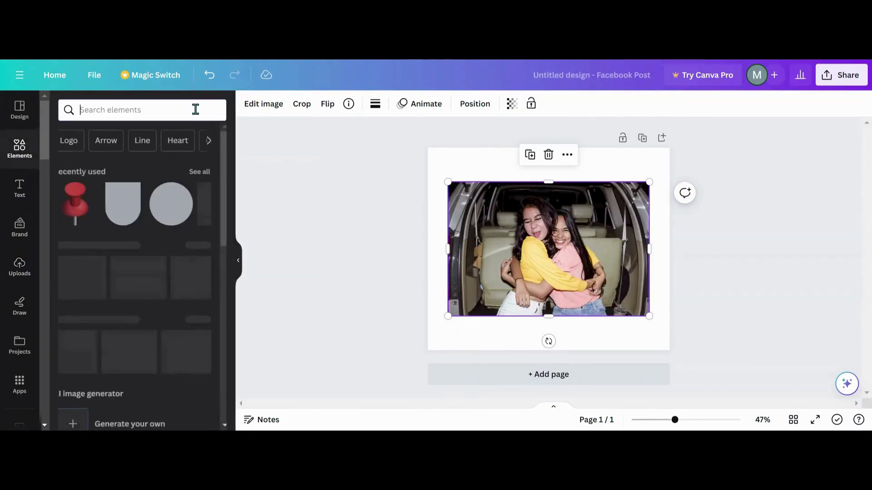
{"action": "left_click", "coordinate": [167, 212]}
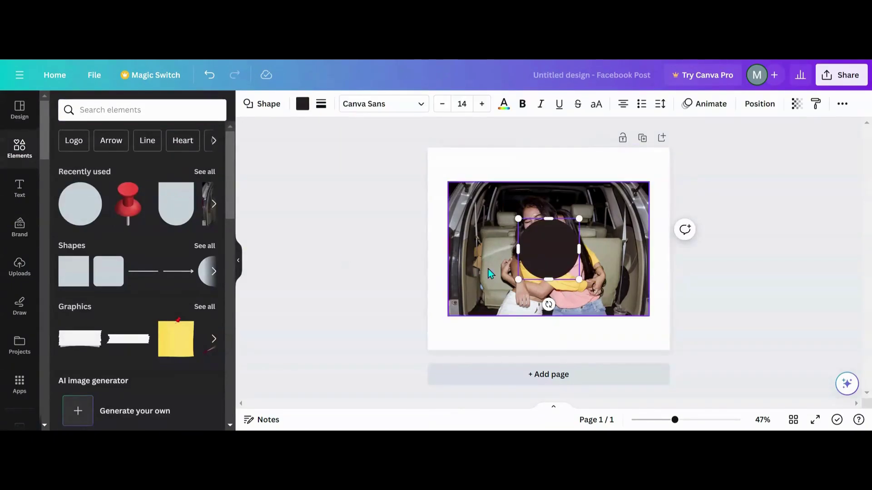
{"action": "left_click_drag", "start_coordinate": [545, 260], "coordinate": [666, 185]}
{"action": "left_click", "coordinate": [584, 184]}
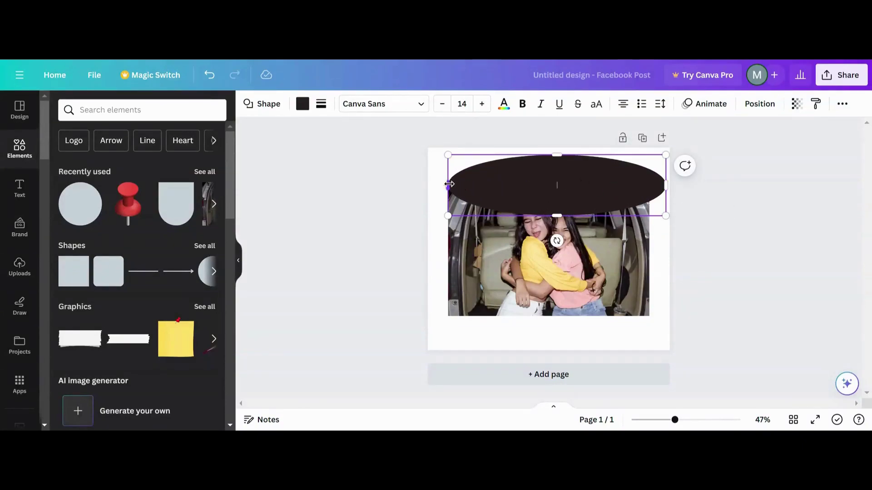
{"action": "left_click_drag", "start_coordinate": [449, 184], "coordinate": [428, 185]}
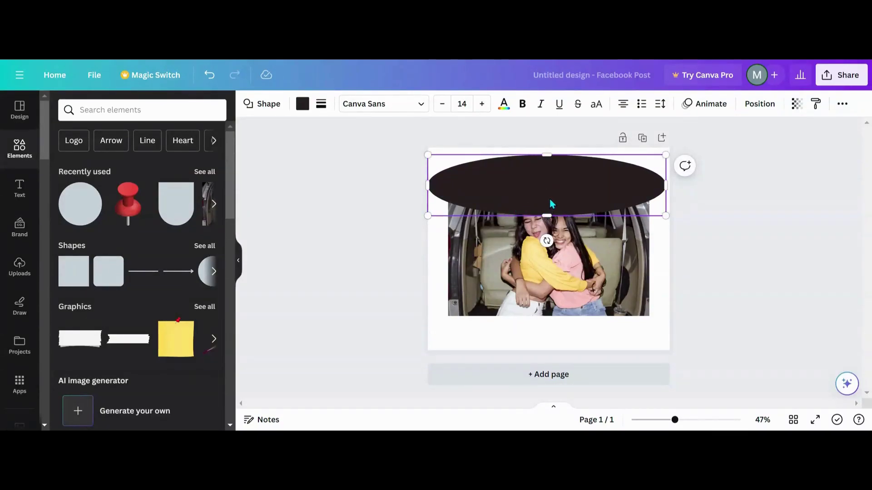
{"action": "left_click_drag", "start_coordinate": [552, 204], "coordinate": [545, 200]}
Fill the ellipse with white from Document colors and trim its height to 198
{"action": "left_click", "coordinate": [303, 109]}
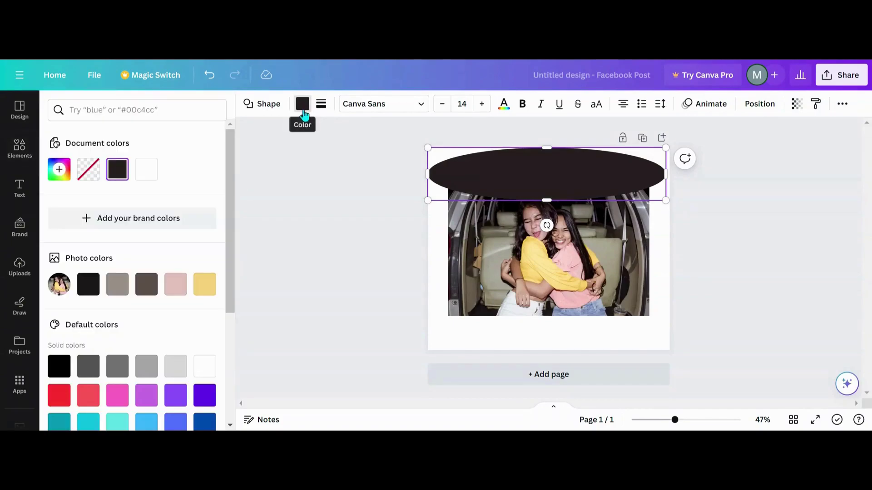
{"action": "left_click", "coordinate": [146, 173]}
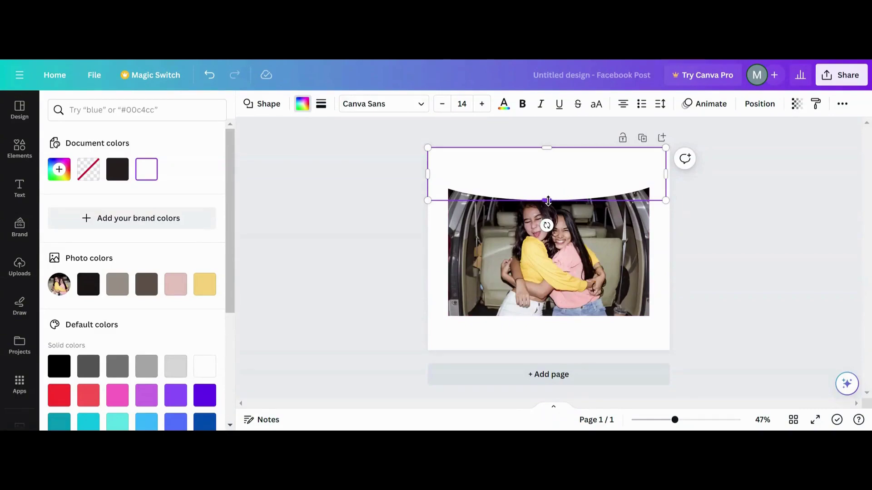
{"action": "left_click_drag", "start_coordinate": [548, 202], "coordinate": [548, 197]}
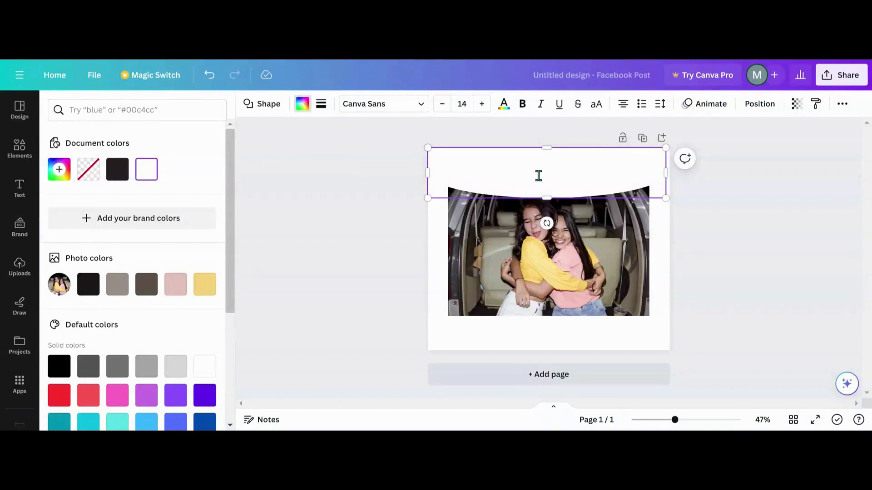
{"action": "left_click", "coordinate": [430, 255]}
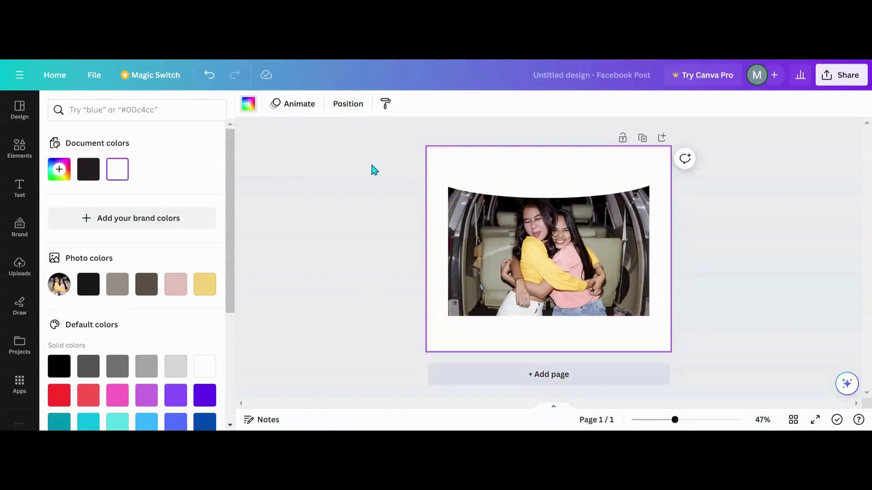
Add the Arch Down shape from the full Shapes list to the page
{"action": "left_click", "coordinate": [21, 149]}
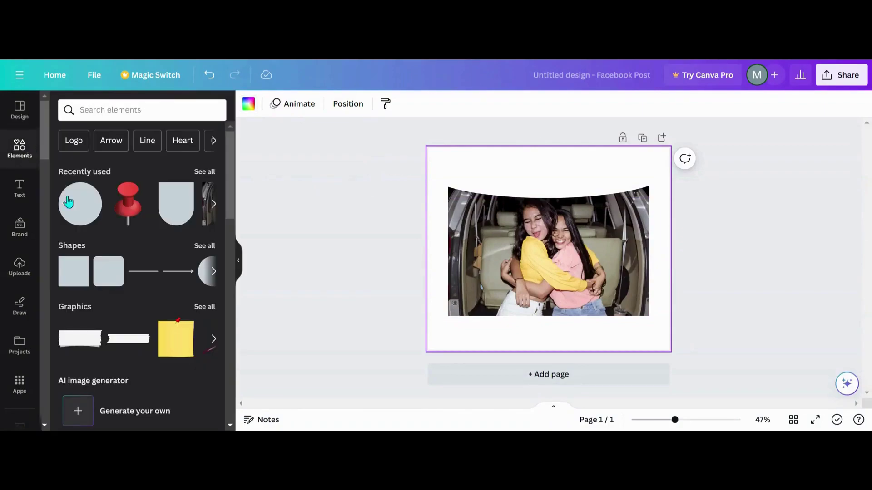
{"action": "left_click", "coordinate": [203, 249]}
{"action": "scroll", "coordinate": [189, 245], "scroll_direction": "down", "scroll_amount": 8}
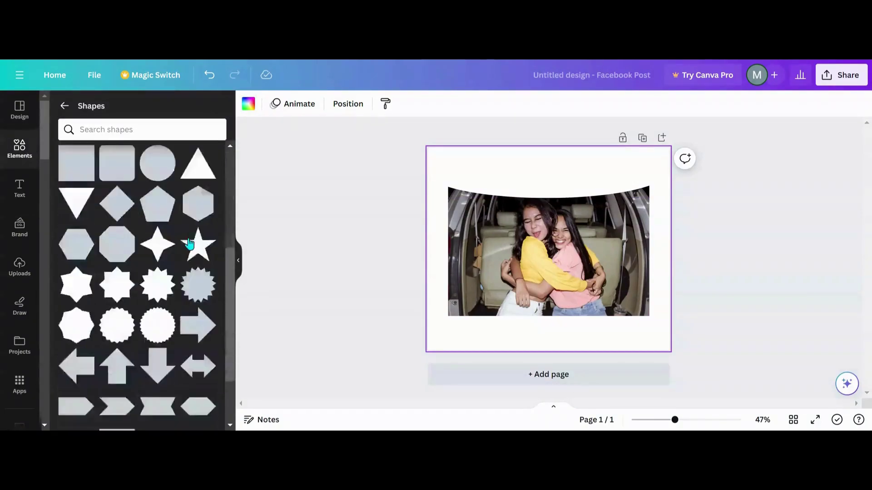
{"action": "scroll", "coordinate": [189, 245], "scroll_direction": "down", "scroll_amount": 1}
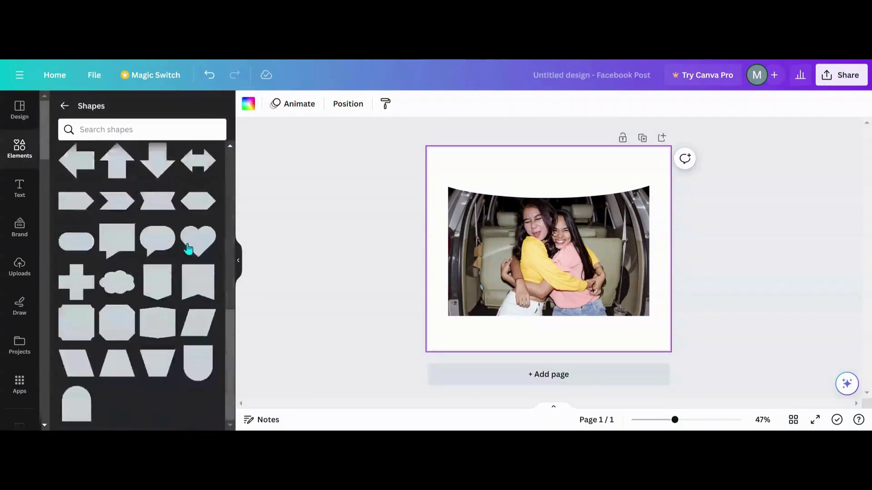
{"action": "left_click", "coordinate": [207, 354]}
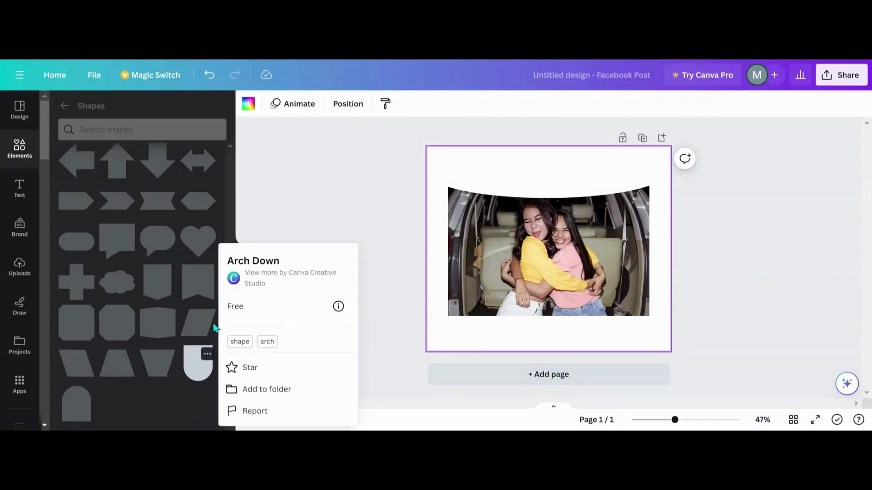
{"action": "left_click", "coordinate": [201, 374]}
{"action": "left_click", "coordinate": [199, 373]}
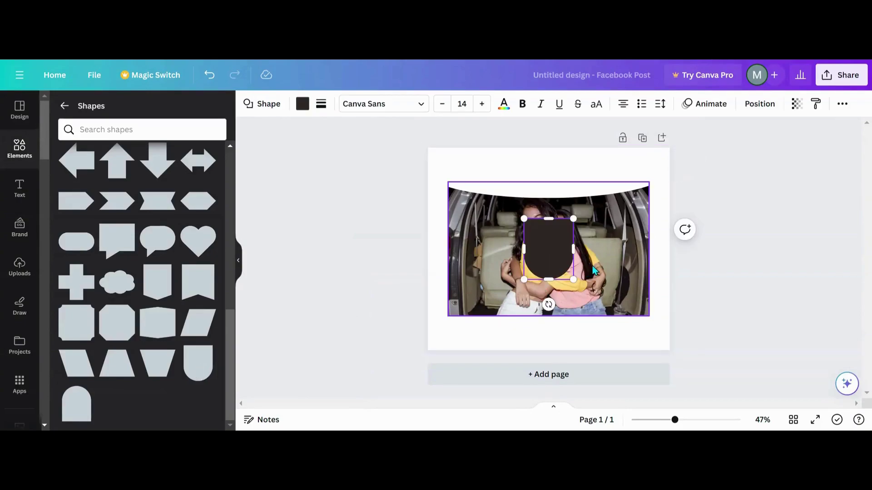
Stretch the arch across the middle of the photo and set its border weight to 100
{"action": "left_click_drag", "start_coordinate": [577, 249], "coordinate": [654, 251]}
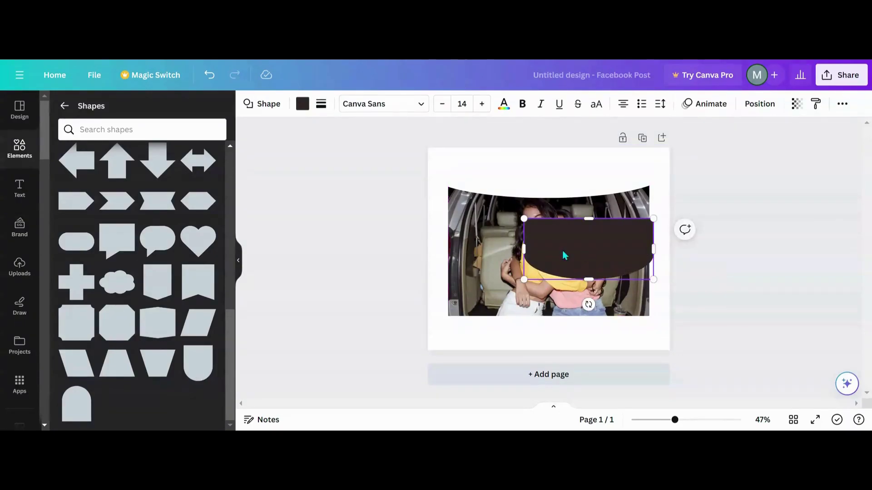
{"action": "left_click_drag", "start_coordinate": [525, 249], "coordinate": [440, 250]}
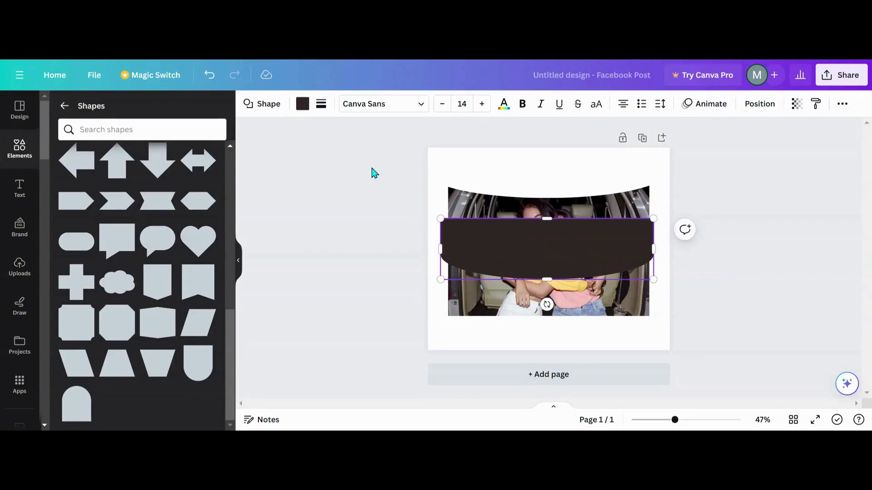
{"action": "left_click", "coordinate": [318, 106]}
{"action": "left_click_drag", "start_coordinate": [321, 173], "coordinate": [507, 189]}
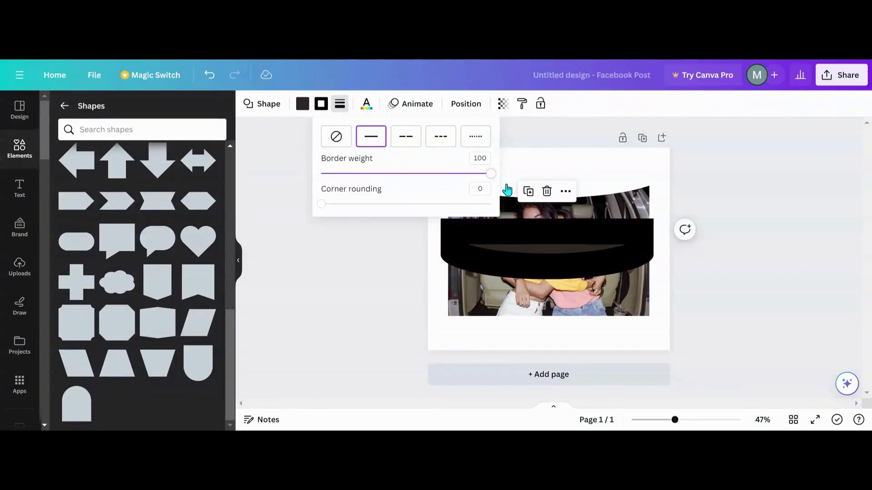
Give the arch a white border and set its fill to No color
{"action": "left_click", "coordinate": [321, 105]}
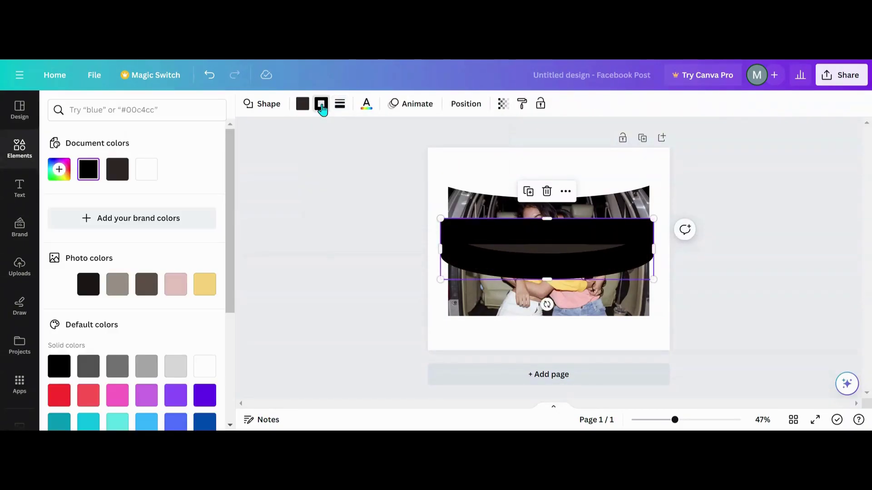
{"action": "left_click", "coordinate": [154, 174]}
{"action": "left_click", "coordinate": [302, 104]}
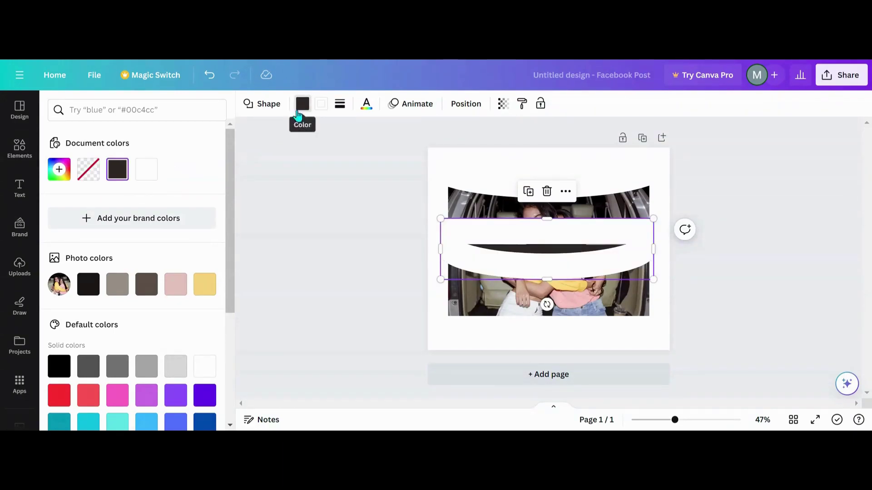
{"action": "left_click", "coordinate": [88, 172]}
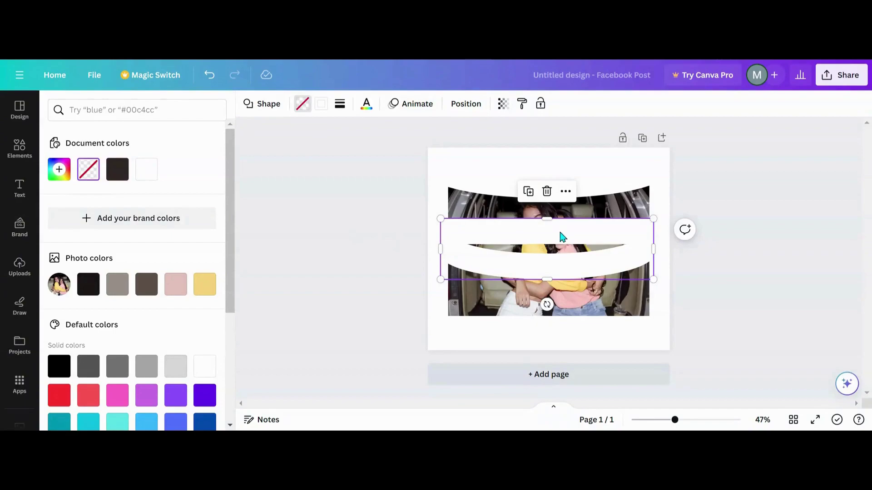
Enlarge the white-bordered arch to 1,046 by 717 so it frames the entire friends photo
{"action": "left_click_drag", "start_coordinate": [547, 217], "coordinate": [547, 136]}
{"action": "left_click_drag", "start_coordinate": [535, 234], "coordinate": [534, 292]}
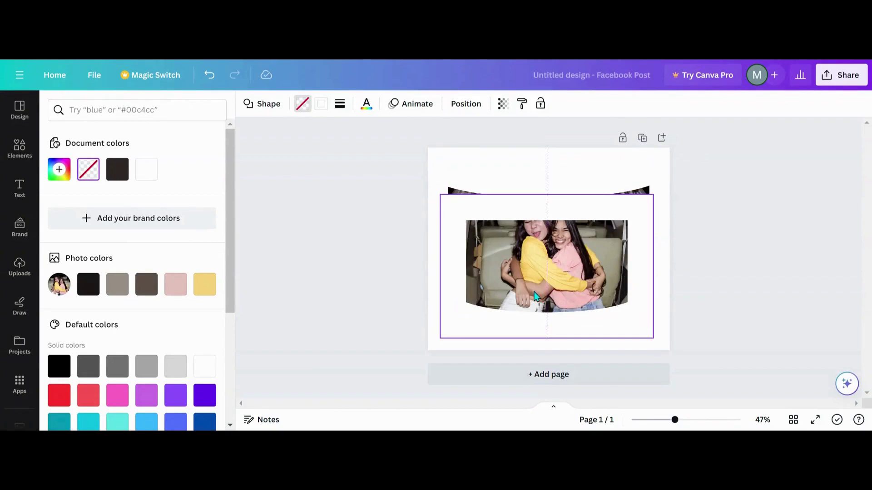
{"action": "left_click_drag", "start_coordinate": [547, 195], "coordinate": [547, 153]}
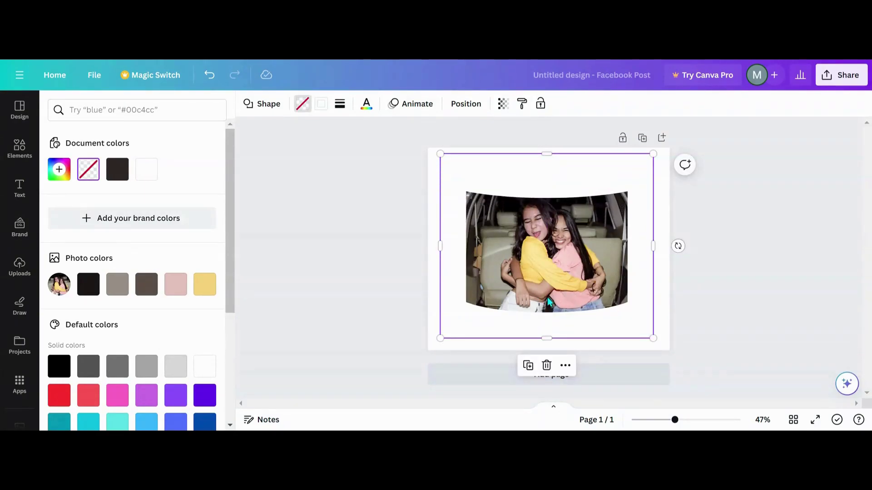
{"action": "left_click_drag", "start_coordinate": [654, 246], "coordinate": [663, 246]}
{"action": "left_click_drag", "start_coordinate": [440, 246], "coordinate": [414, 246]}
{"action": "left_click_drag", "start_coordinate": [659, 246], "coordinate": [682, 246]}
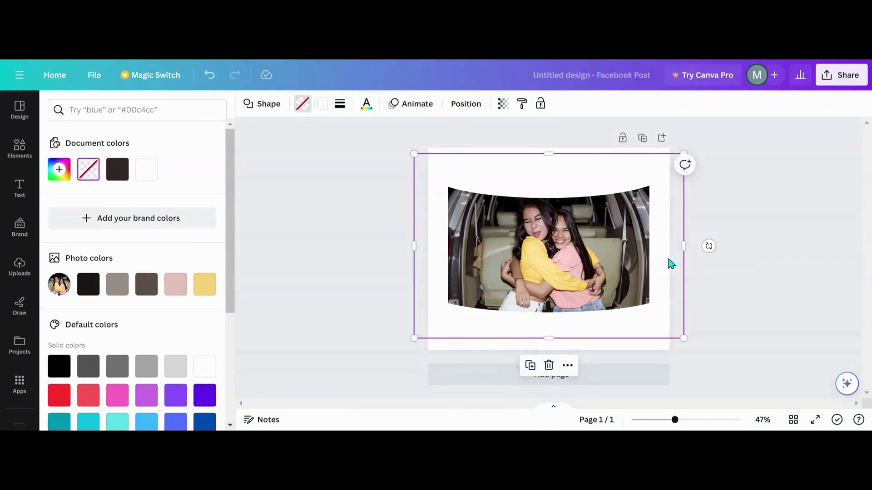
{"action": "left_click", "coordinate": [320, 112]}
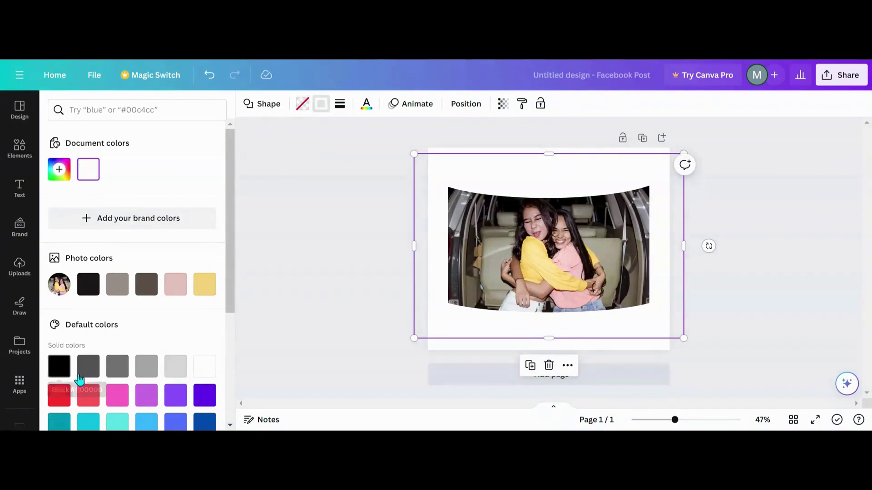
{"action": "left_click", "coordinate": [91, 372]}
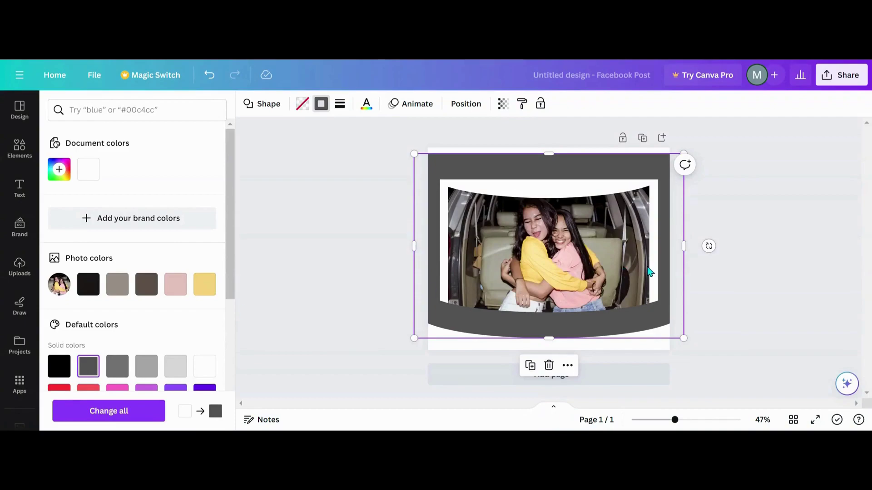
{"action": "left_click", "coordinate": [204, 368]}
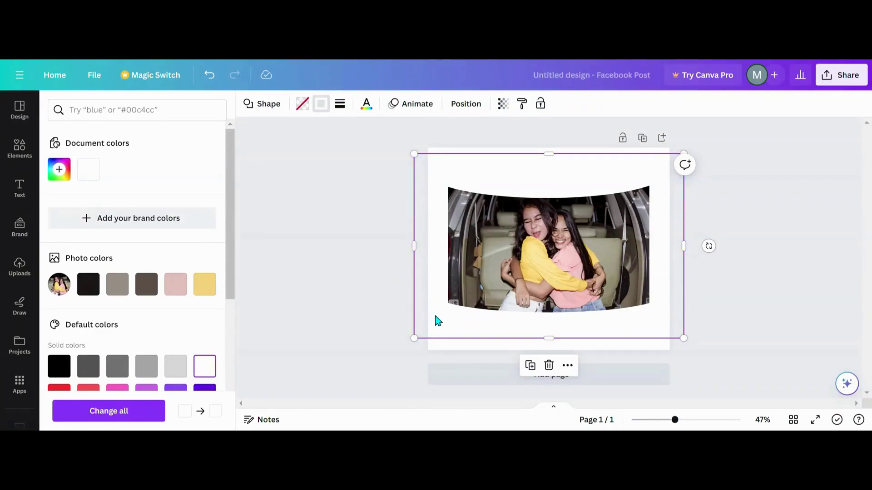
Narrow the arch frame to 991 by 717 to fit the photo within the page, then hide the Shapes panel
{"action": "left_click_drag", "start_coordinate": [436, 313], "coordinate": [438, 316]}
{"action": "left_click_drag", "start_coordinate": [683, 239], "coordinate": [676, 240]}
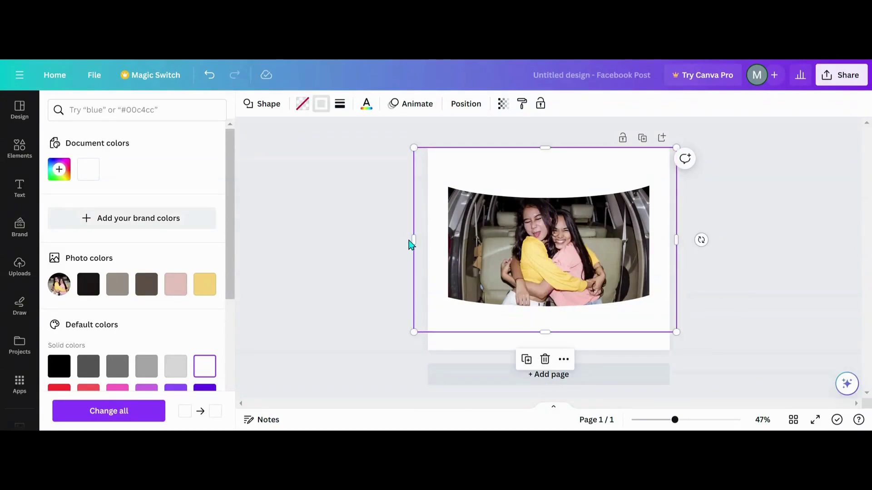
{"action": "left_click_drag", "start_coordinate": [413, 238], "coordinate": [421, 238]}
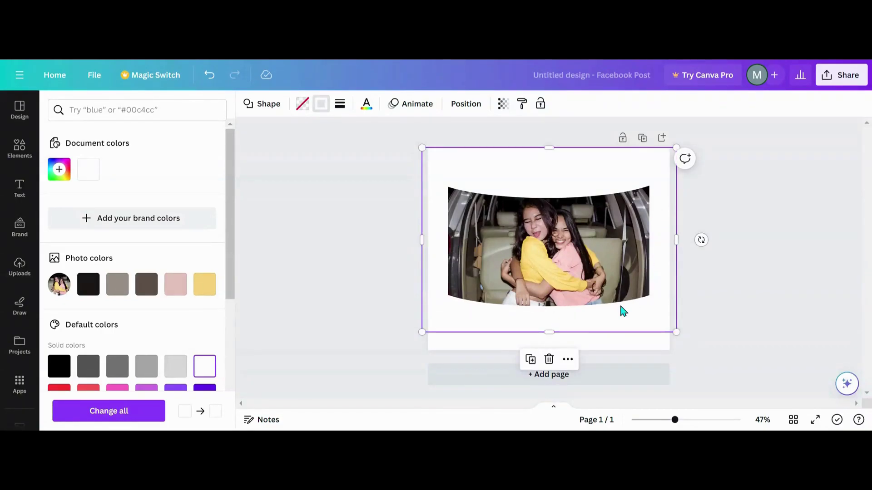
{"action": "left_click", "coordinate": [334, 195]}
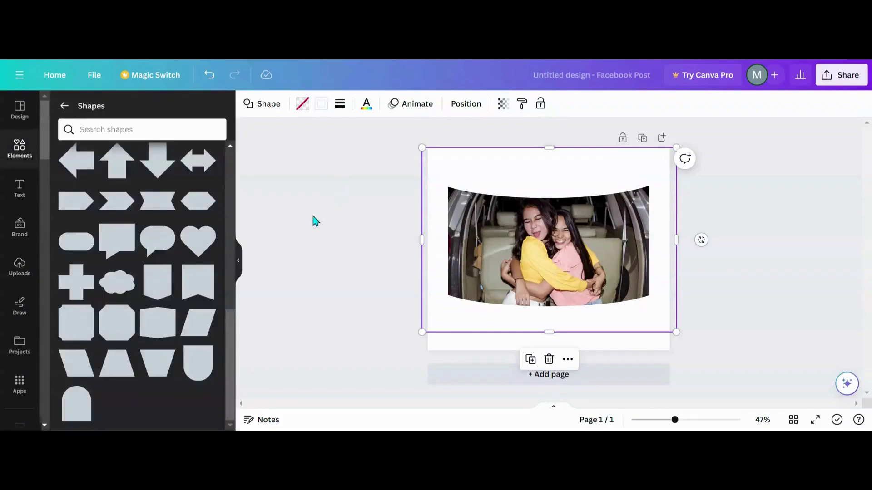
{"action": "left_click", "coordinate": [239, 264]}
Download the design as a PNG via File > Download
{"action": "left_click", "coordinate": [101, 81]}
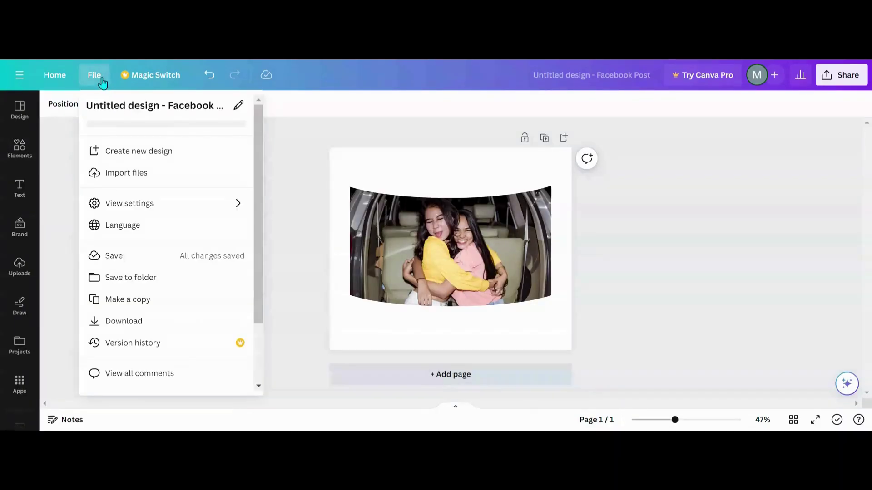
{"action": "left_click", "coordinate": [120, 322]}
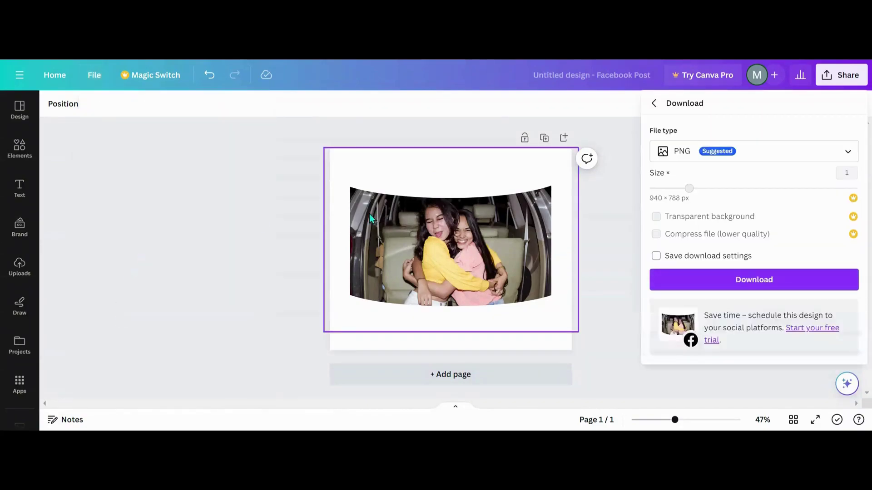
{"action": "left_click", "coordinate": [753, 281]}
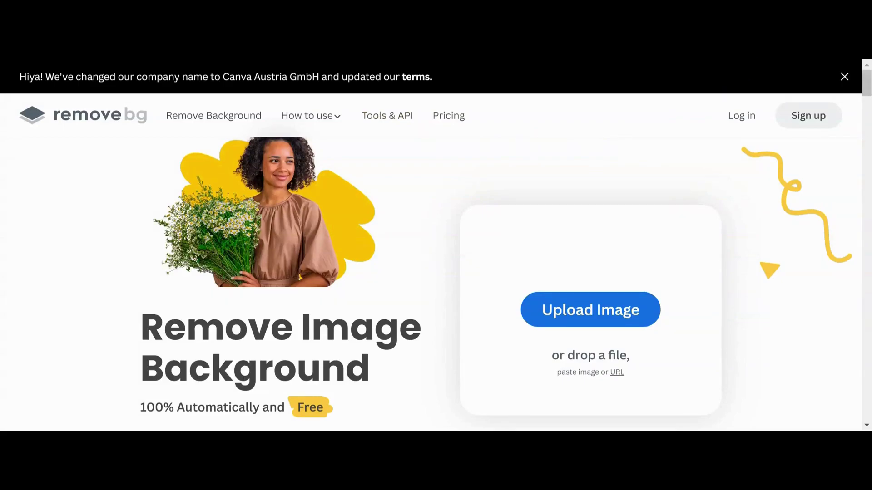
Upload the PNG to remove.bg and use the Restore brush to bring back the car interior
{"action": "left_click_drag", "start_coordinate": [436, 273], "coordinate": [436, 245]}
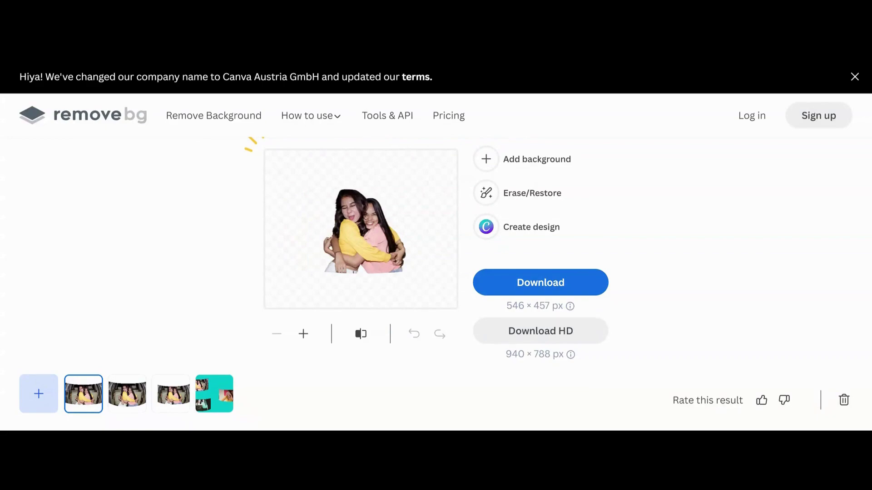
{"action": "left_click", "coordinate": [525, 200]}
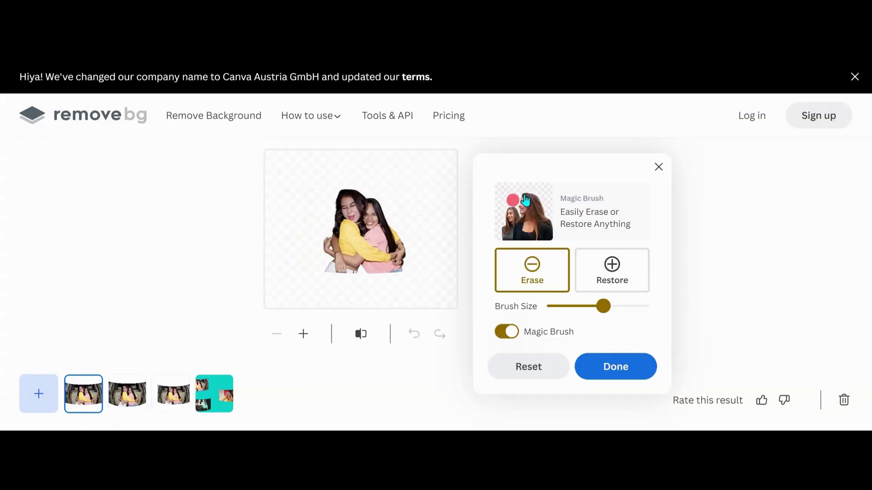
{"action": "left_click", "coordinate": [600, 276]}
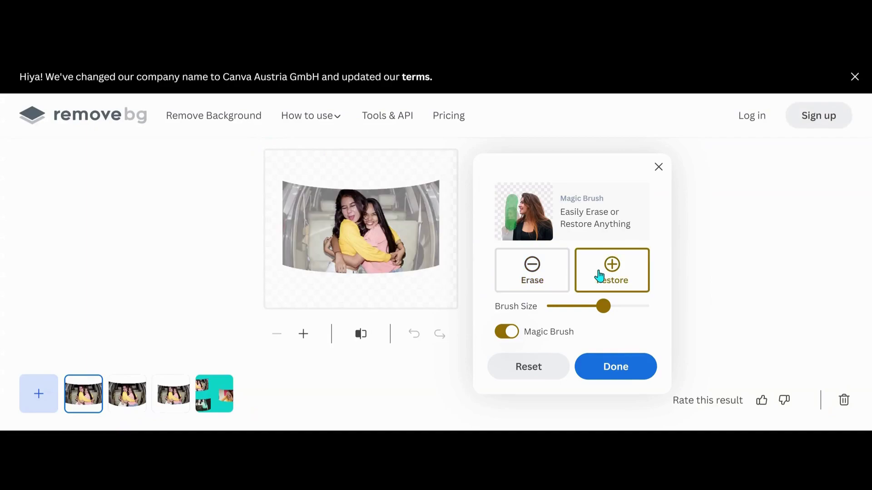
{"action": "mouse_move", "coordinate": [428, 195]}
{"action": "left_mouse_down"}
{"action": "mouse_move", "coordinate": [371, 210]}
{"action": "mouse_move", "coordinate": [298, 197]}
{"action": "mouse_move", "coordinate": [298, 257]}
{"action": "mouse_move", "coordinate": [415, 249]}
{"action": "mouse_move", "coordinate": [423, 226]}
{"action": "mouse_move", "coordinate": [327, 243]}
{"action": "mouse_move", "coordinate": [415, 259]}
{"action": "mouse_move", "coordinate": [426, 223]}
{"action": "mouse_move", "coordinate": [408, 225]}
{"action": "left_mouse_up"}
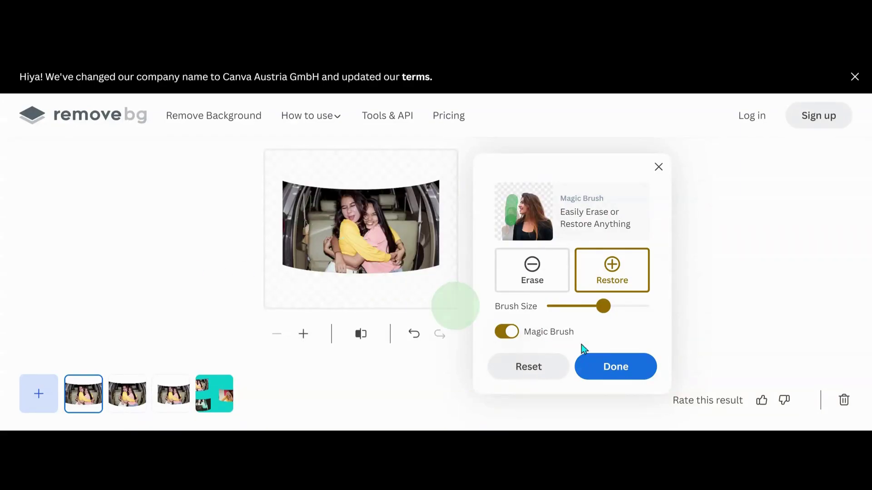
{"action": "left_click", "coordinate": [637, 370]}
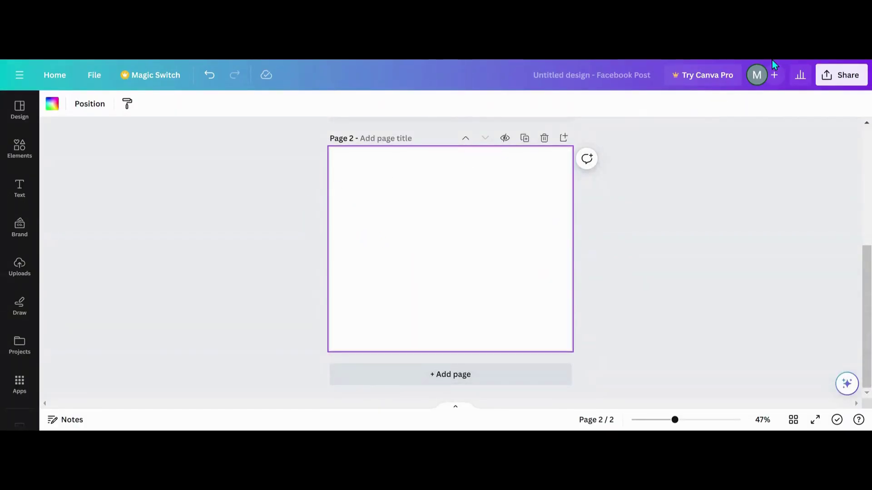
Place the uploaded transparent cutout on page 2 and enlarge it to about 673 by 563
{"action": "left_click", "coordinate": [20, 267]}
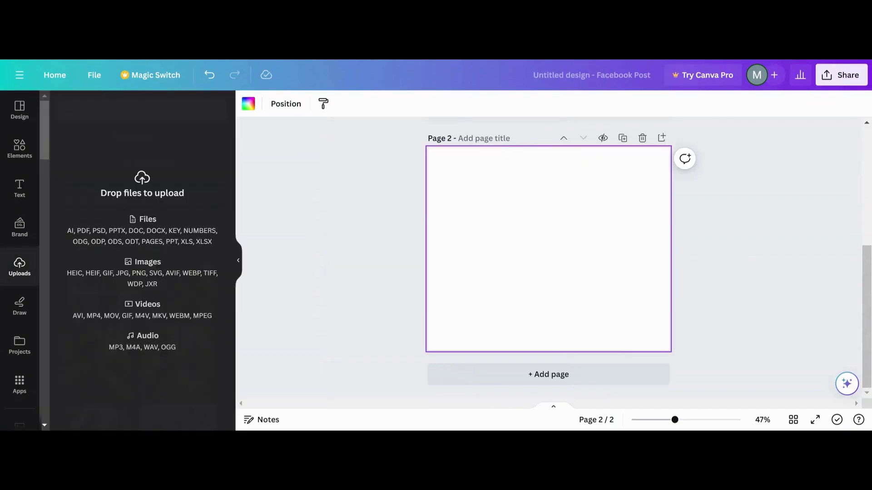
{"action": "left_click_drag", "start_coordinate": [549, 249], "coordinate": [548, 249]}
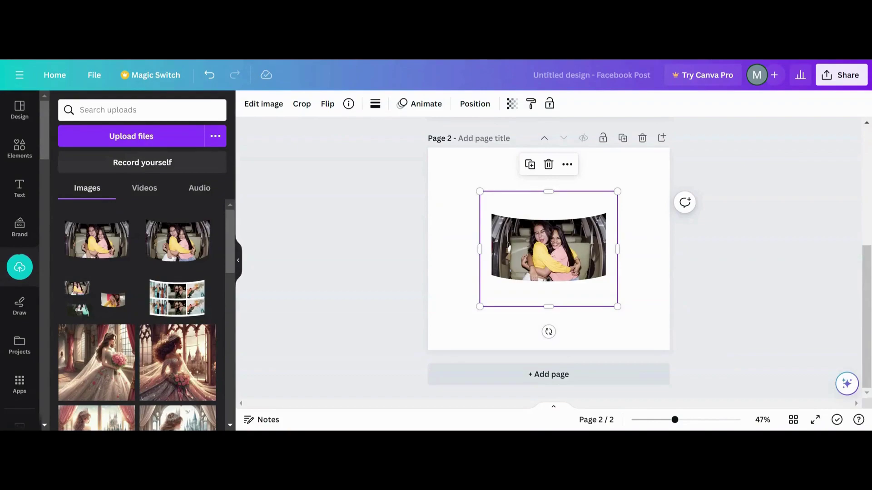
{"action": "left_click", "coordinate": [381, 275]}
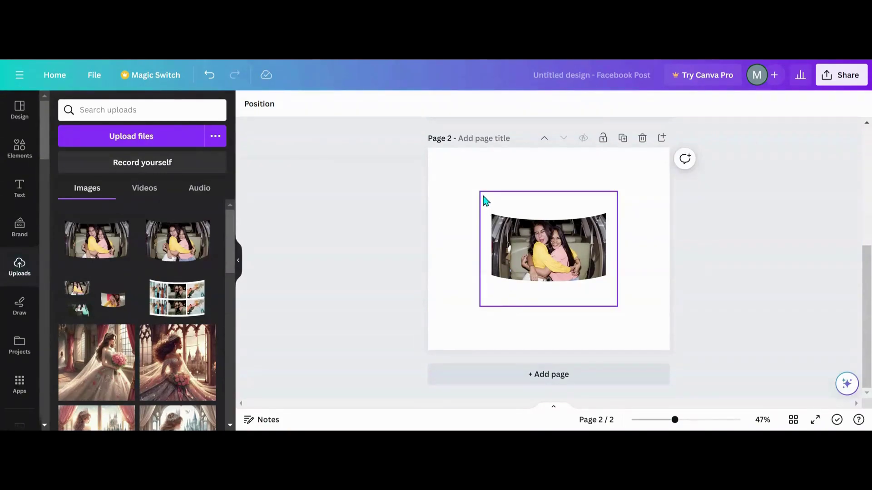
{"action": "left_click", "coordinate": [508, 244]}
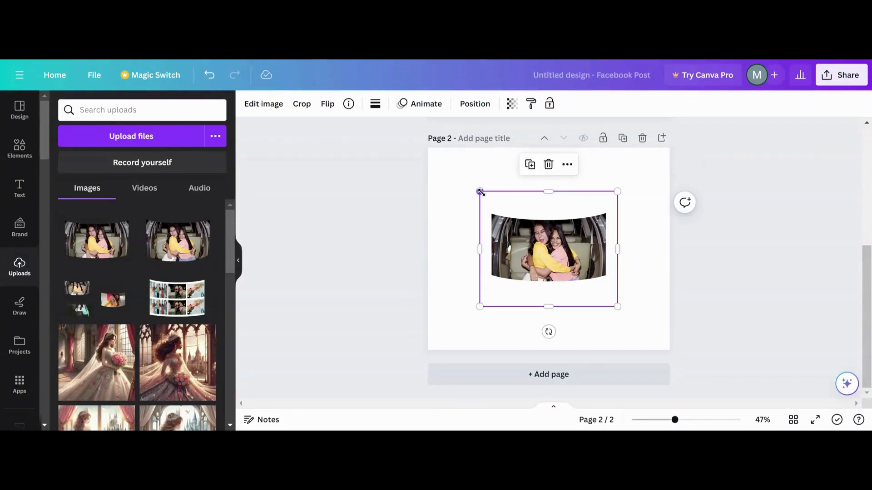
{"action": "left_click_drag", "start_coordinate": [481, 192], "coordinate": [452, 168]}
{"action": "left_click_drag", "start_coordinate": [618, 306], "coordinate": [637, 322]}
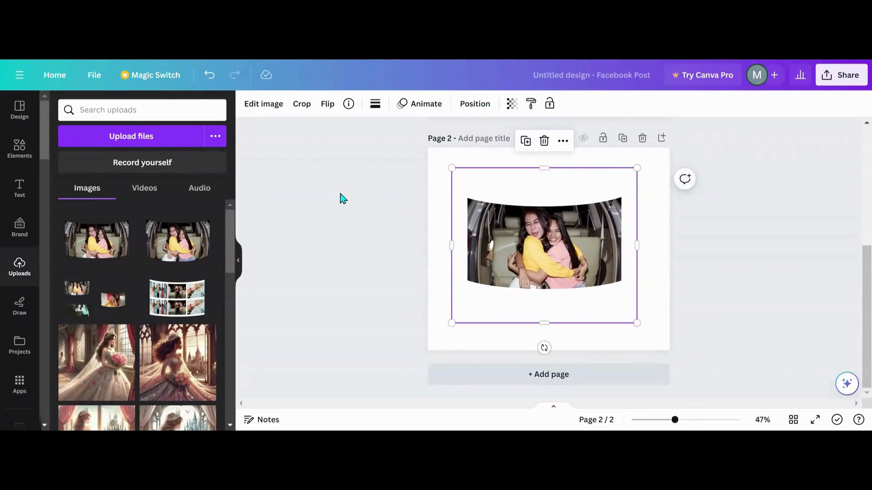
Open Edit image for the friends photo and browse its effects panel
{"action": "left_click", "coordinate": [273, 110]}
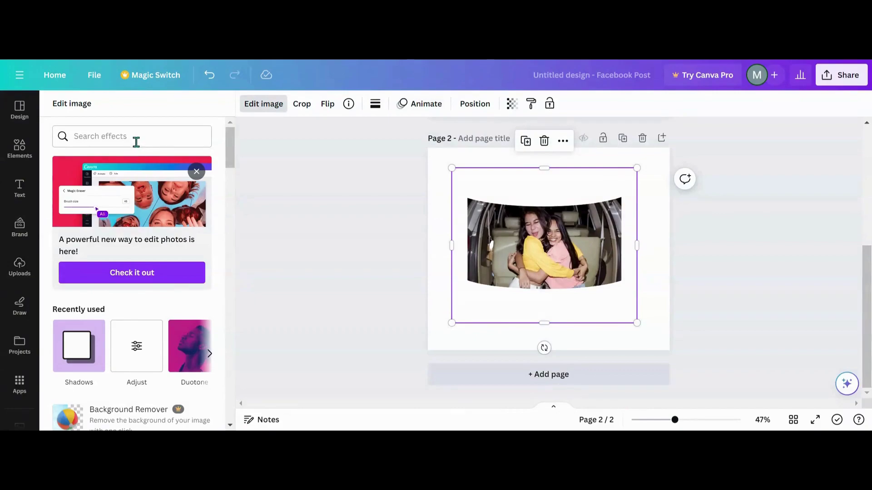
{"action": "scroll", "coordinate": [131, 196], "scroll_direction": "down", "scroll_amount": 10}
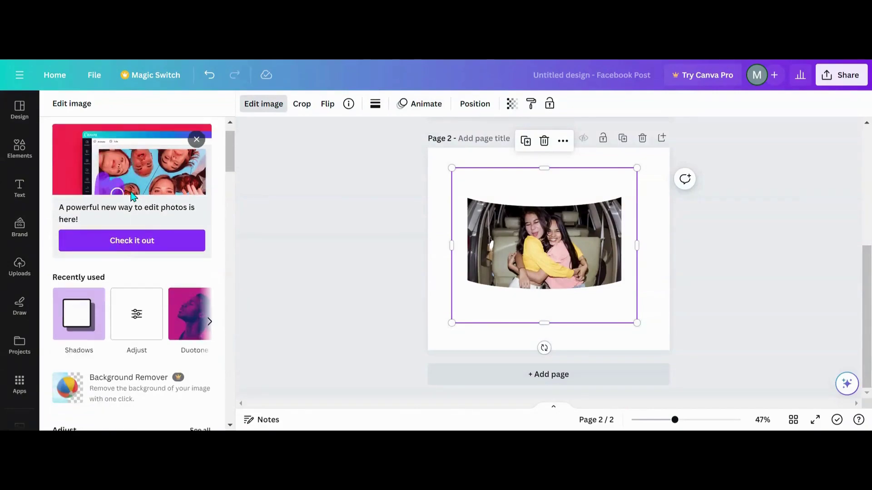
{"action": "scroll", "coordinate": [131, 196], "scroll_direction": "down", "scroll_amount": 15}
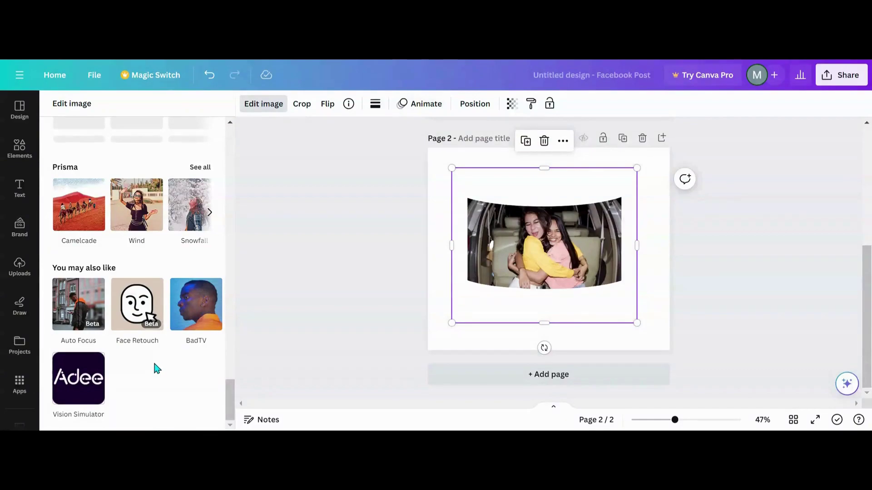
{"action": "scroll", "coordinate": [154, 368], "scroll_direction": "up", "scroll_amount": 15}
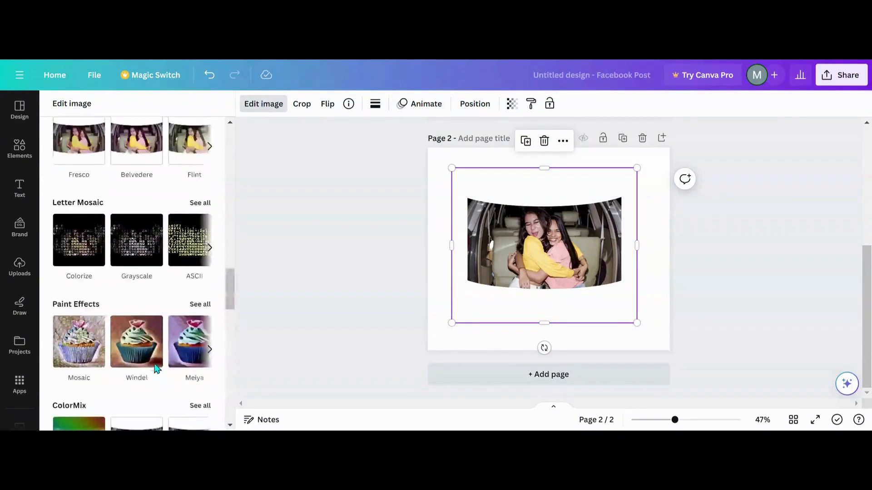
{"action": "scroll", "coordinate": [157, 368], "scroll_direction": "up", "scroll_amount": 2}
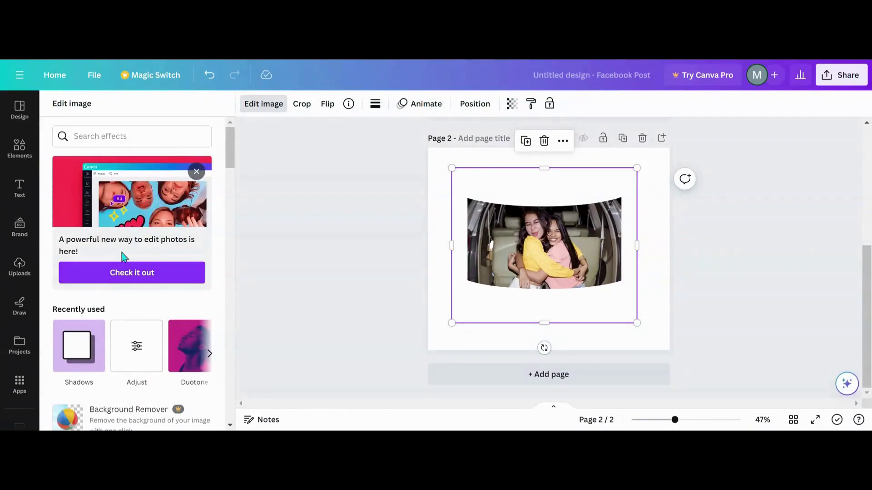
{"action": "scroll", "coordinate": [121, 253], "scroll_direction": "down", "scroll_amount": 1}
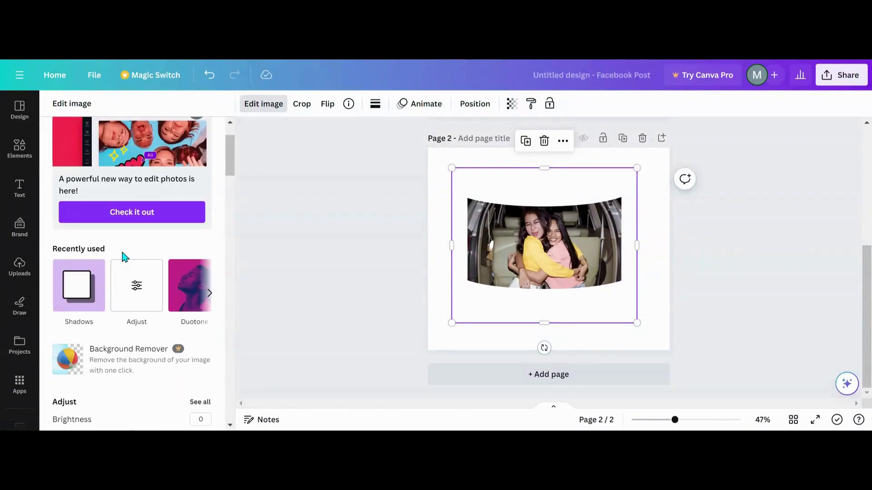
Choose Curved under Shadows and apply it to the friends photo on page 2
{"action": "left_click", "coordinate": [77, 295]}
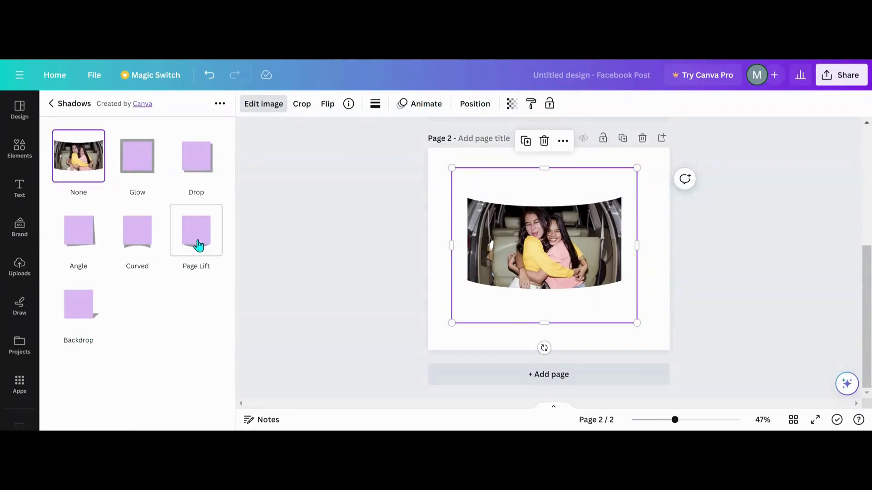
{"action": "left_click", "coordinate": [138, 234]}
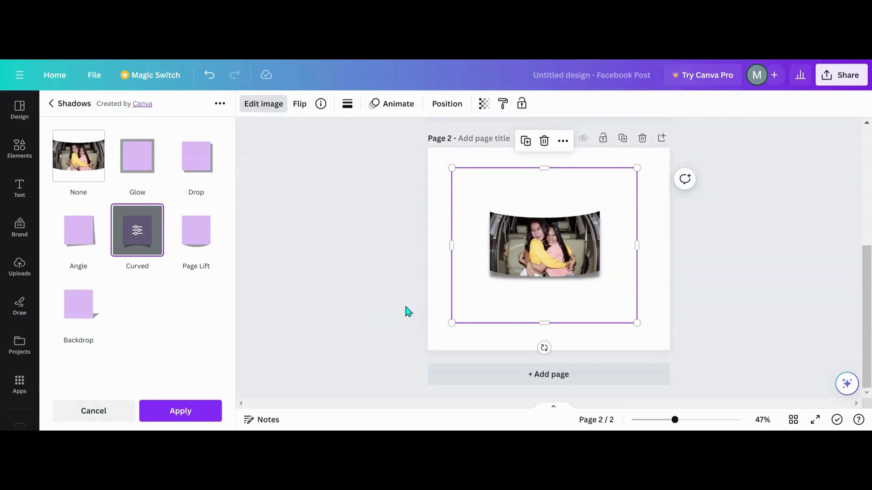
{"action": "left_click", "coordinate": [195, 415]}
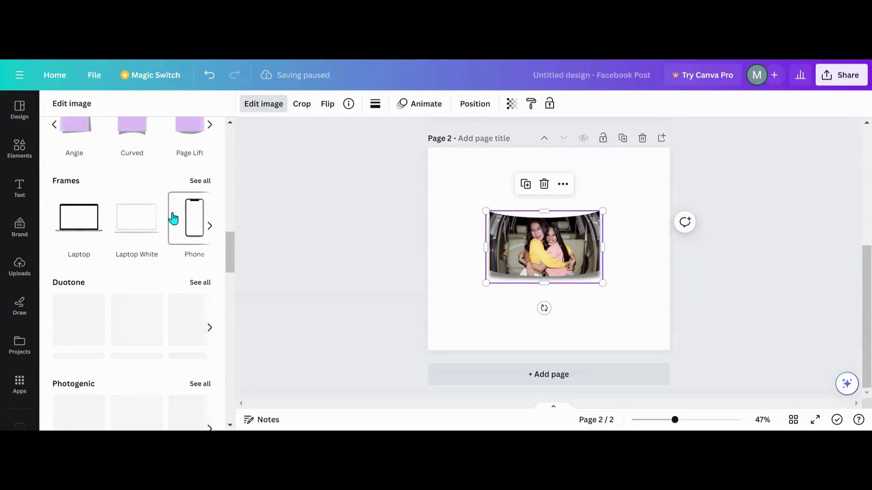
{"action": "scroll", "coordinate": [173, 218], "scroll_direction": "up", "scroll_amount": 1}
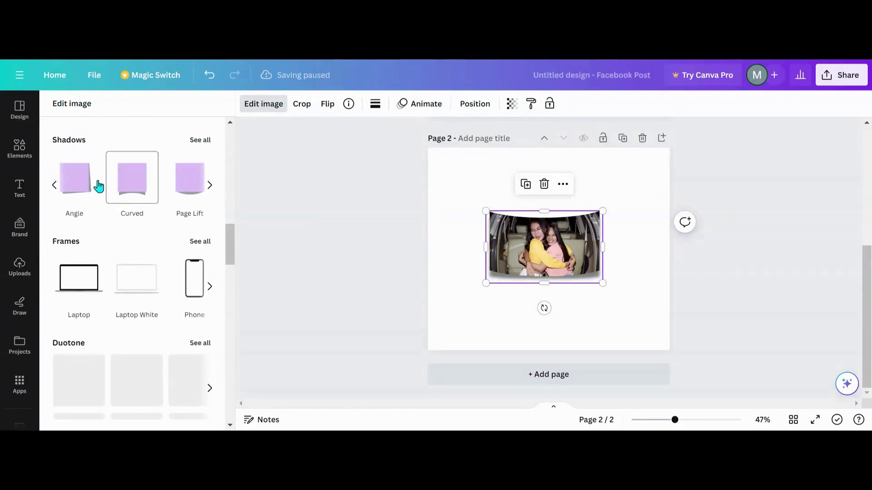
{"action": "left_click", "coordinate": [134, 182]}
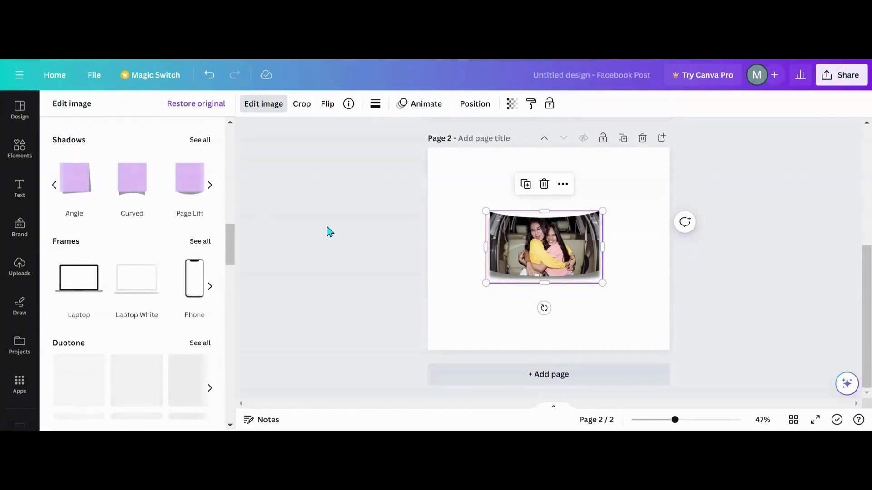
Nudge the photo slightly higher and place a push pin from Elements at its top centre
{"action": "left_click", "coordinate": [489, 325]}
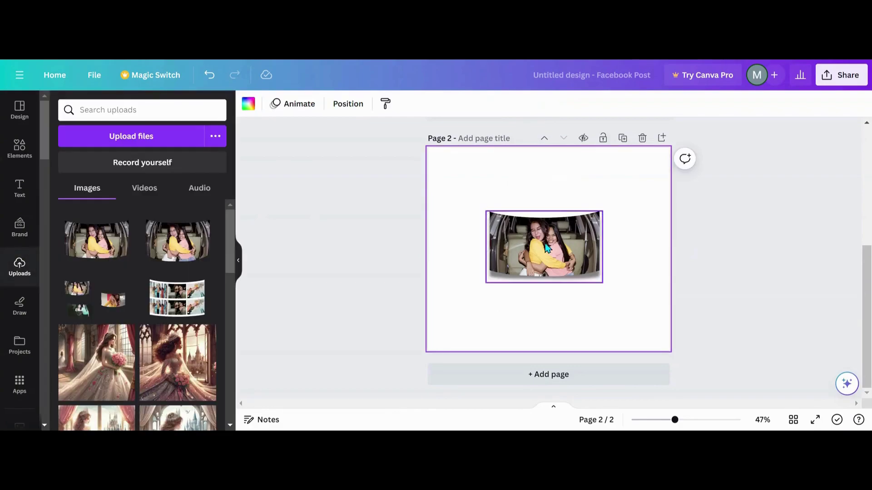
{"action": "left_click_drag", "start_coordinate": [549, 248], "coordinate": [553, 234]}
{"action": "left_click", "coordinate": [489, 318]}
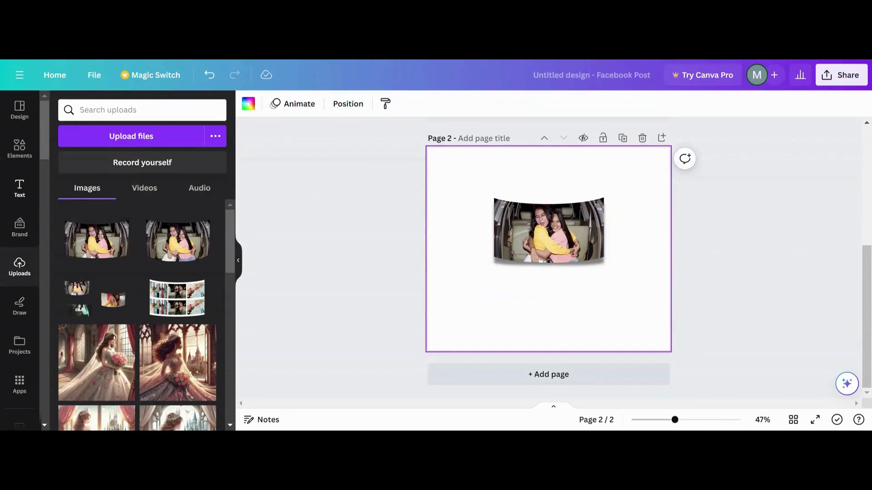
{"action": "left_click", "coordinate": [20, 150]}
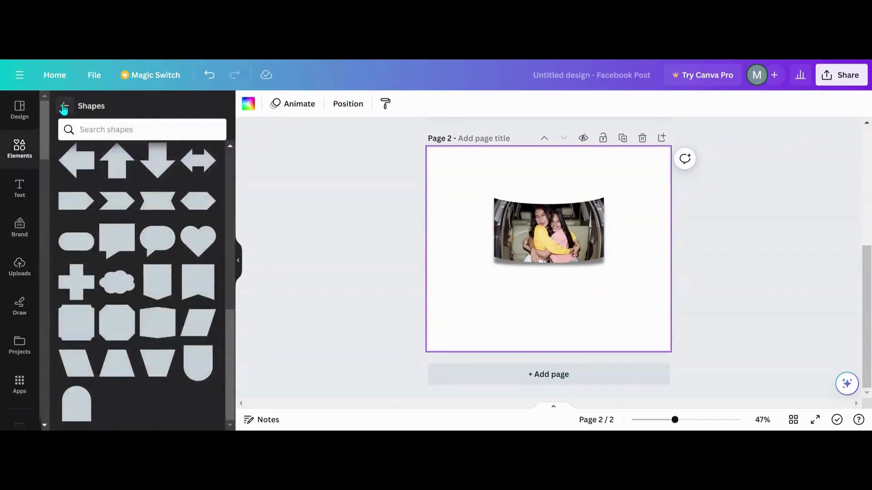
{"action": "left_click", "coordinate": [64, 105]}
{"action": "left_click", "coordinate": [177, 220]}
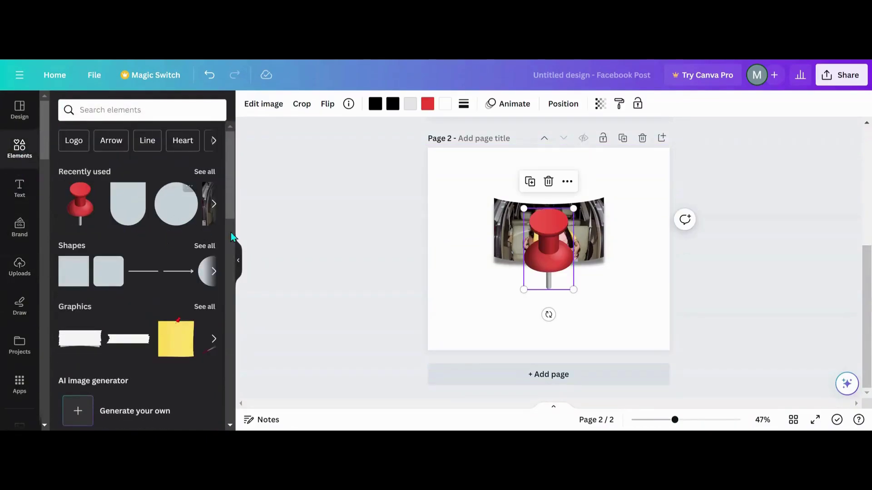
{"action": "left_click_drag", "start_coordinate": [546, 256], "coordinate": [542, 191]}
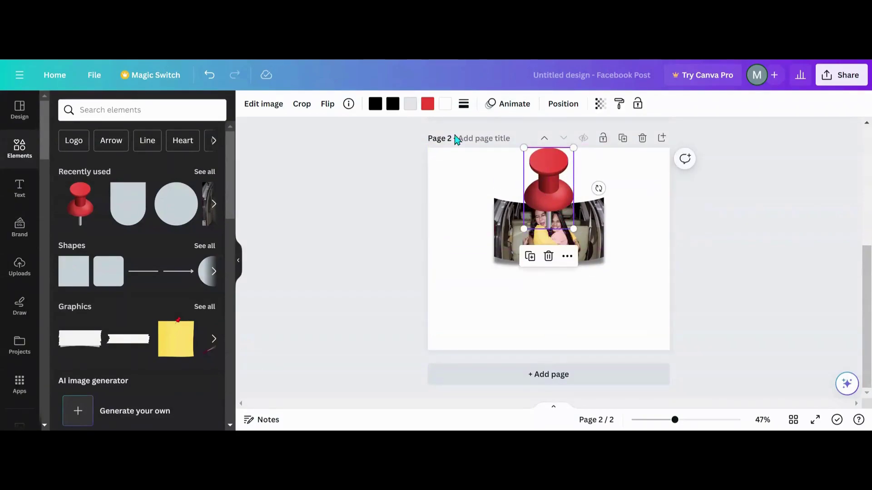
Recolour the push pin light blue and shrink it to about 29 by 47
{"action": "left_click", "coordinate": [427, 103]}
{"action": "left_click", "coordinate": [201, 293]}
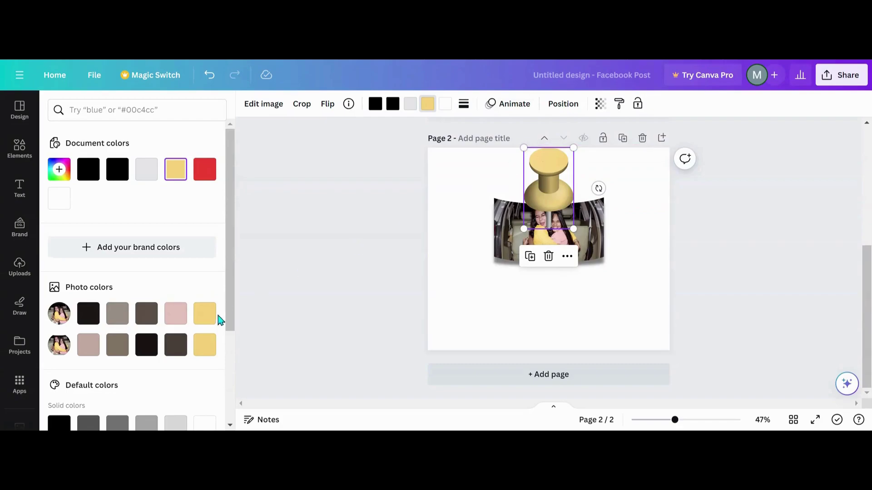
{"action": "scroll", "coordinate": [178, 298], "scroll_direction": "down", "scroll_amount": 3}
{"action": "left_click", "coordinate": [150, 345]}
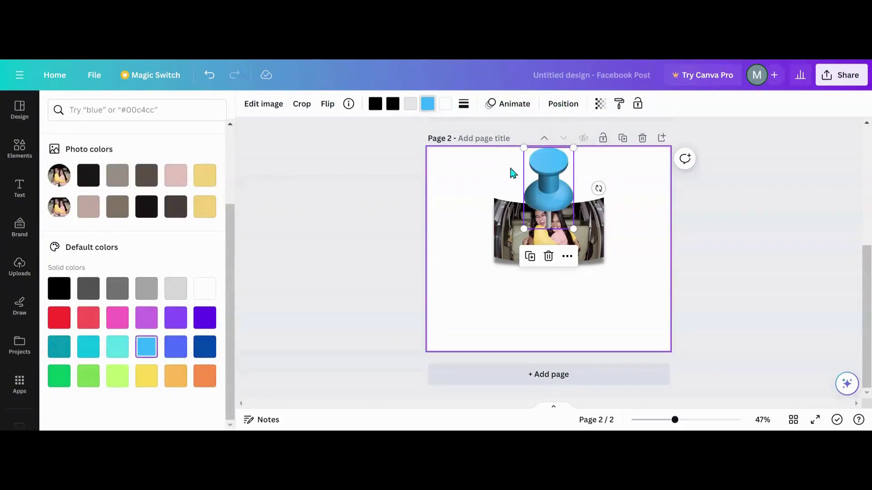
{"action": "left_click_drag", "start_coordinate": [524, 148], "coordinate": [552, 198]}
{"action": "left_click", "coordinate": [474, 285]}
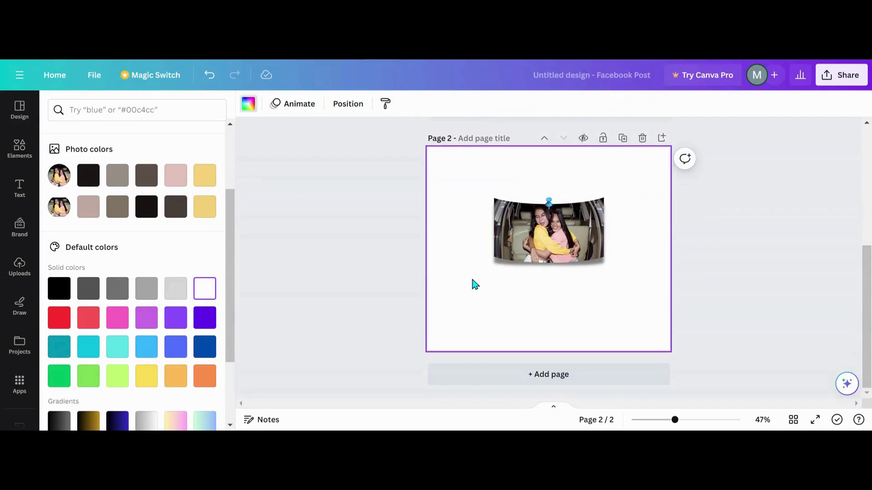